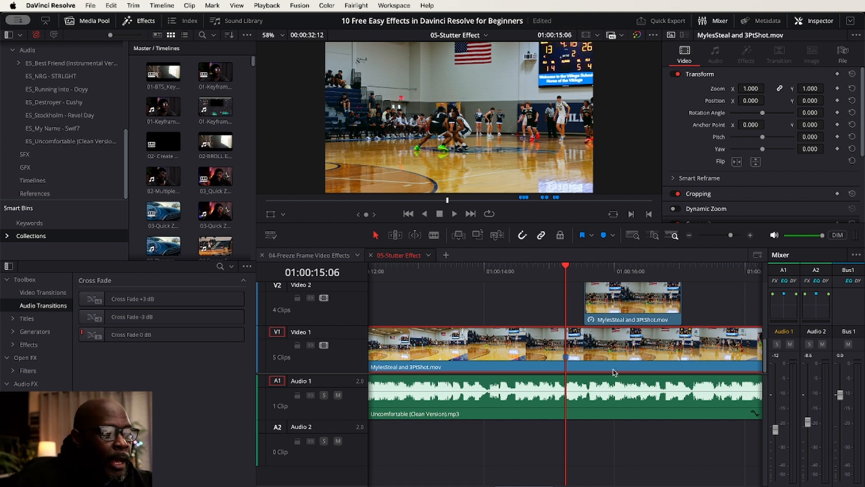
Play back the Video 1 footage through the steal to judge where the stutter belongs.
click(476, 269)
key(space)
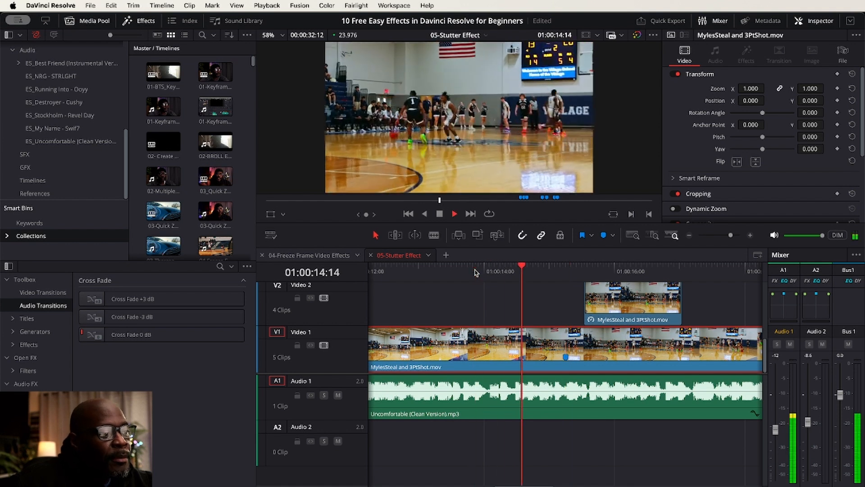
key(space)
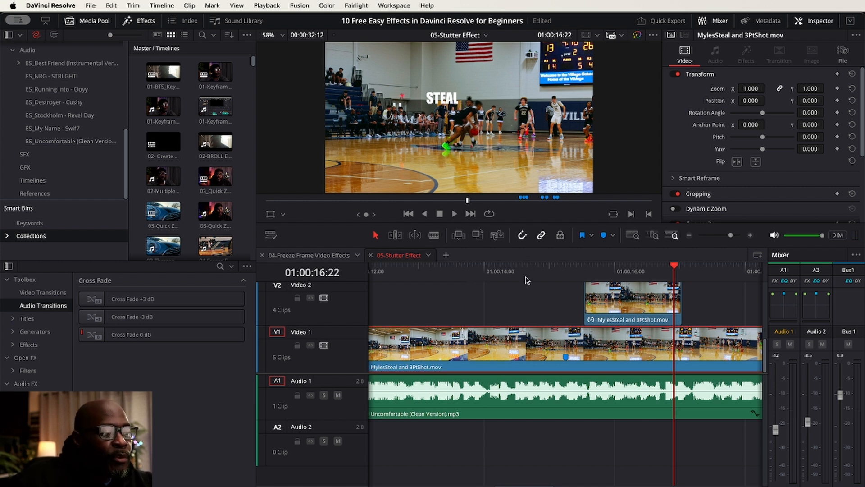
Split the MylesSteal and 3PtShot.mov clip on Video 1 at 01:00:15:06.
click(499, 267)
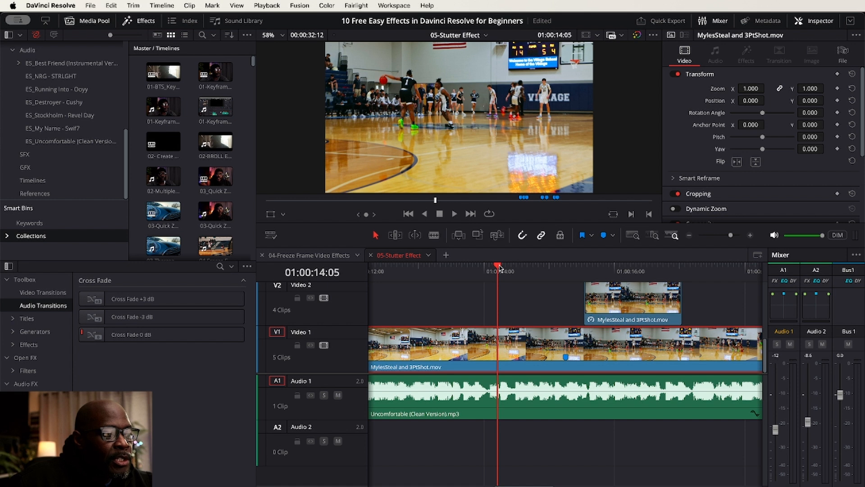
drag(497, 267, 565, 267)
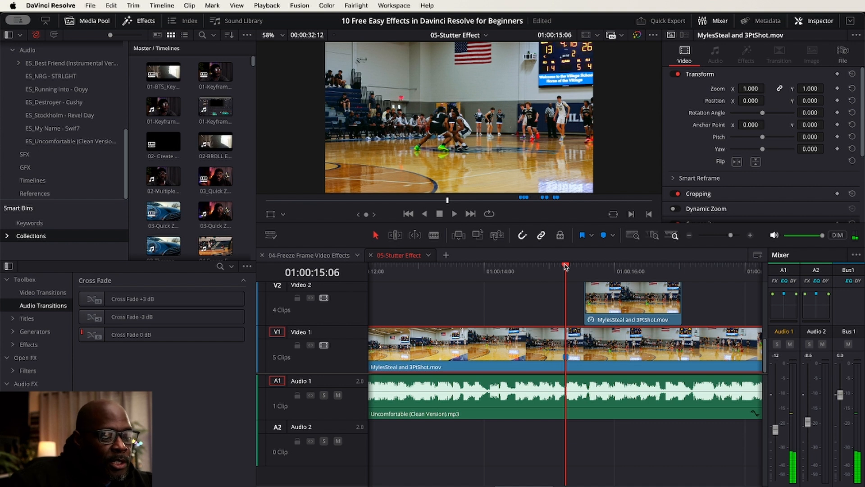
key(Right)
key(Right)
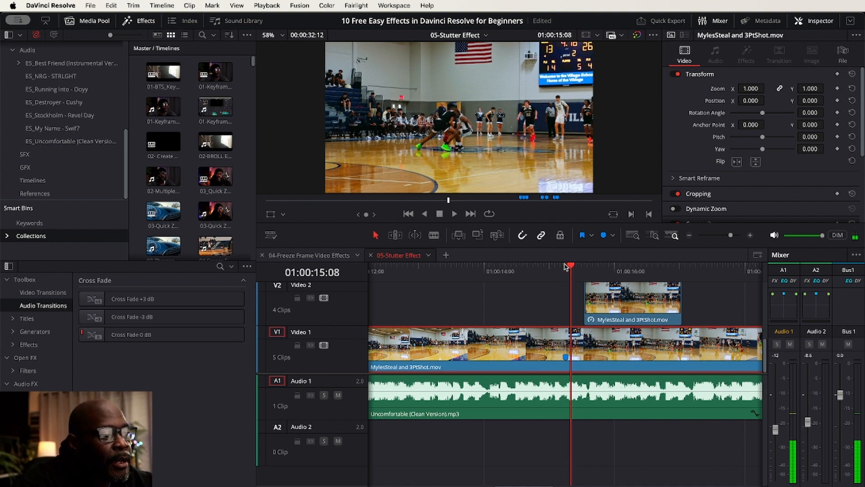
key(Left)
key(Left)
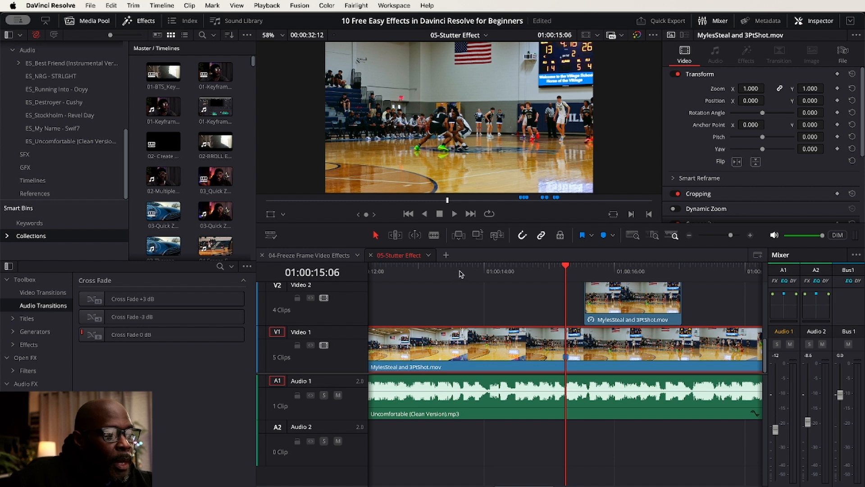
click(434, 235)
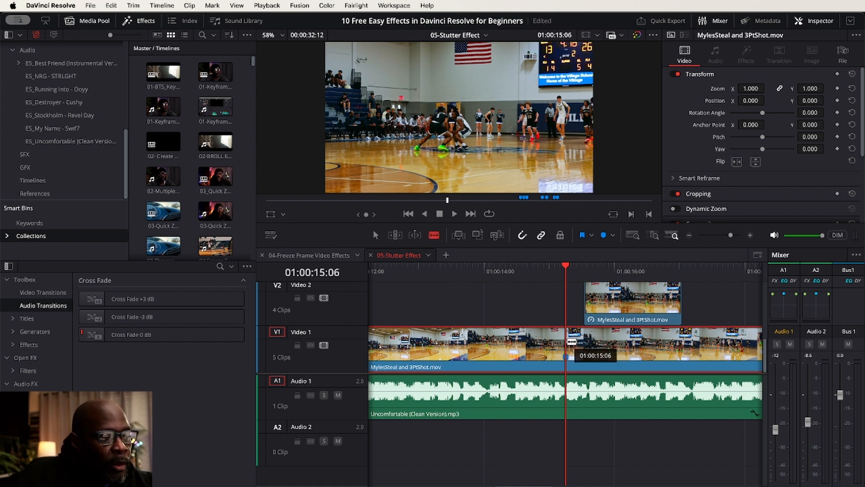
click(567, 342)
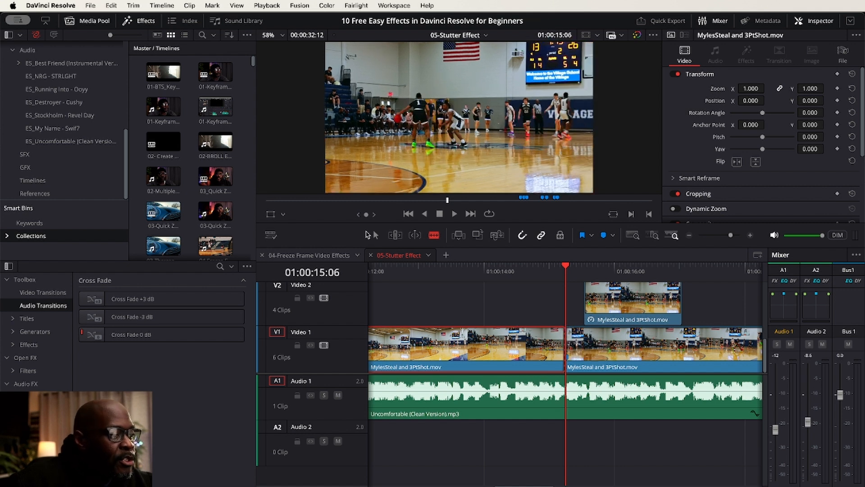
click(376, 235)
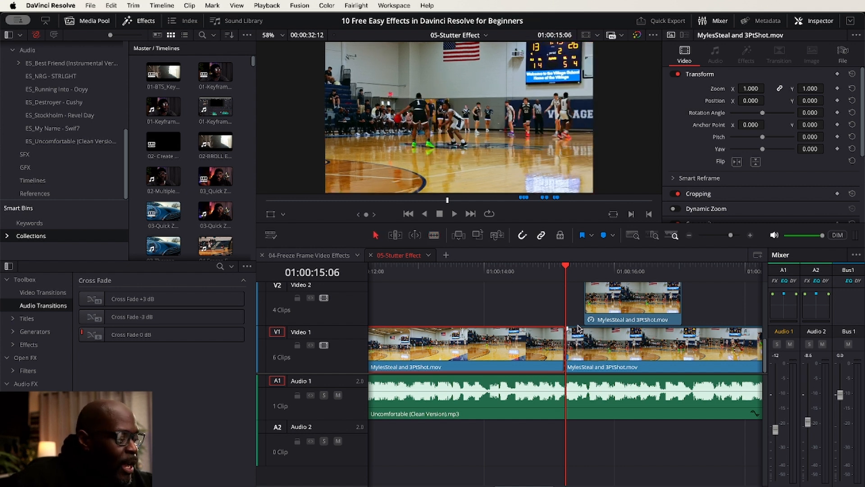
Select all clips after the cut on Video 1 and Video 2 together with the two title clips above them on Video 3.
scroll(566, 325, down, 8)
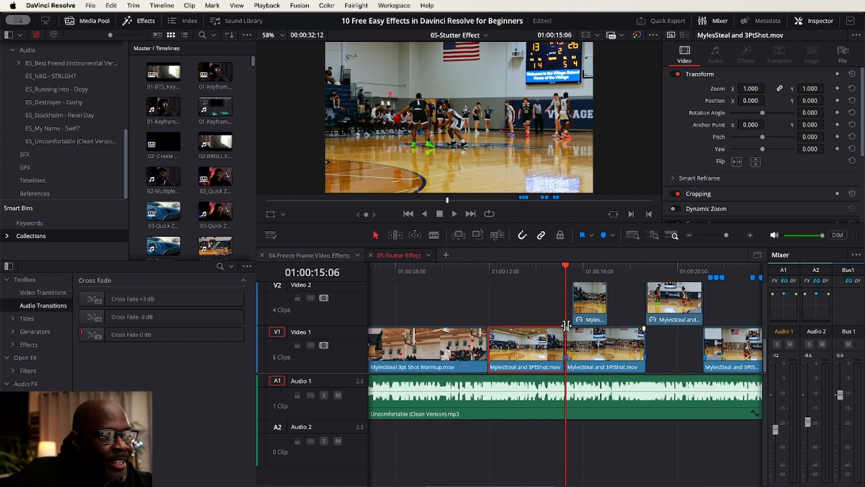
scroll(567, 360, right, 5)
scroll(566, 361, up, 2)
scroll(567, 365, down, 6)
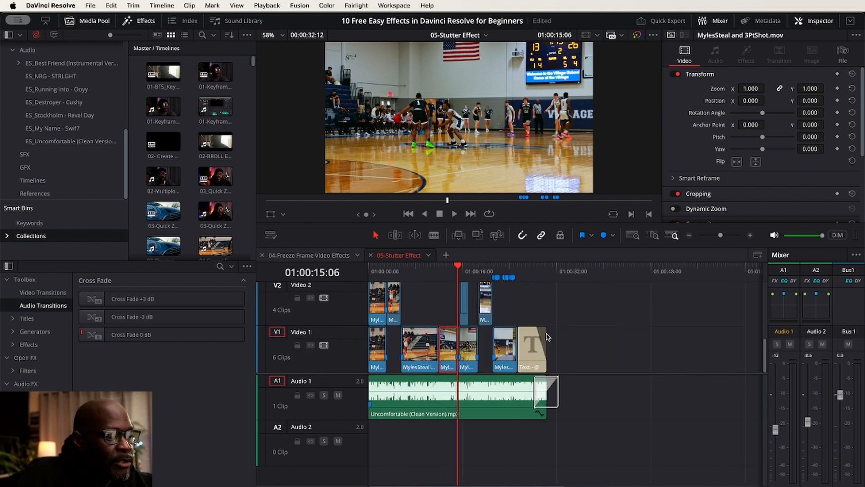
scroll(546, 336, up, 2)
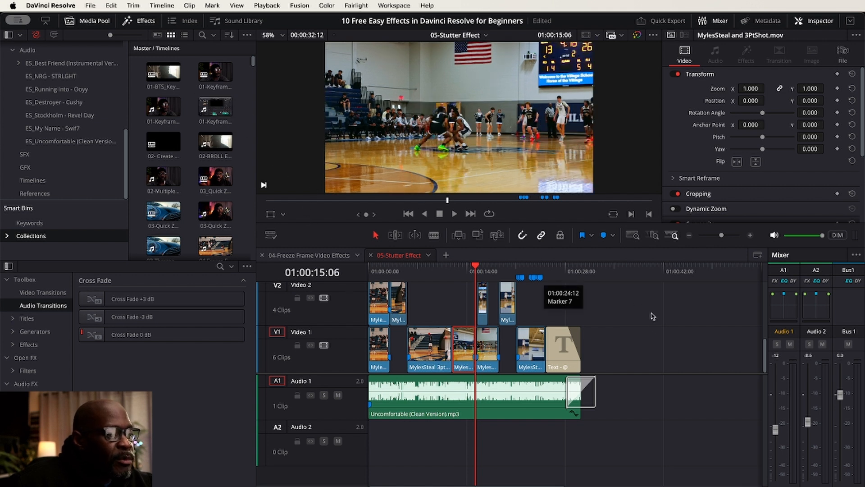
drag(658, 353, 485, 296)
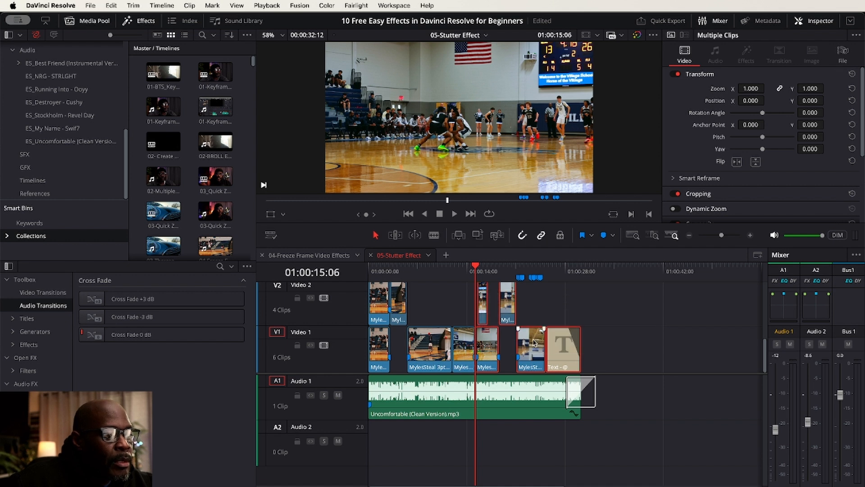
scroll(603, 324, up, 4)
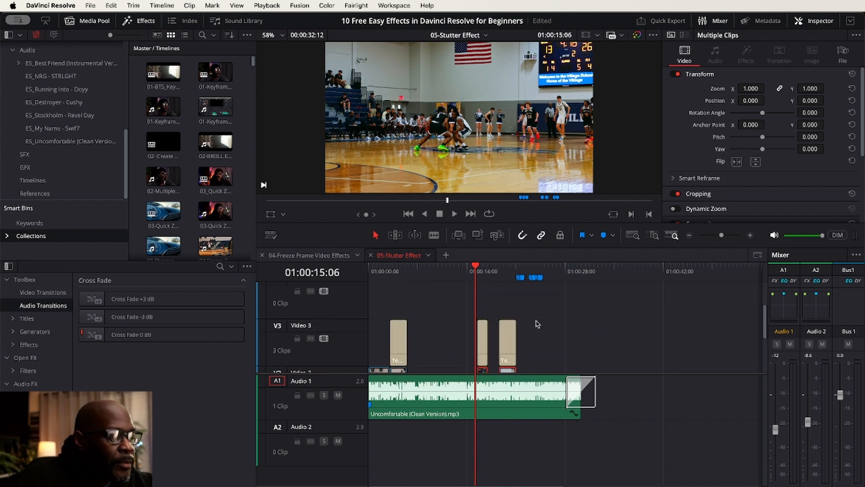
click(508, 332)
super+click(481, 342)
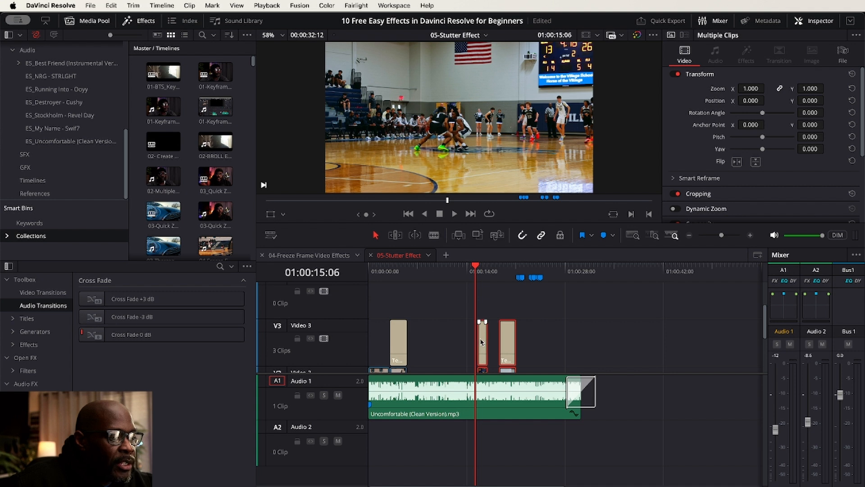
scroll(609, 324, down, 4)
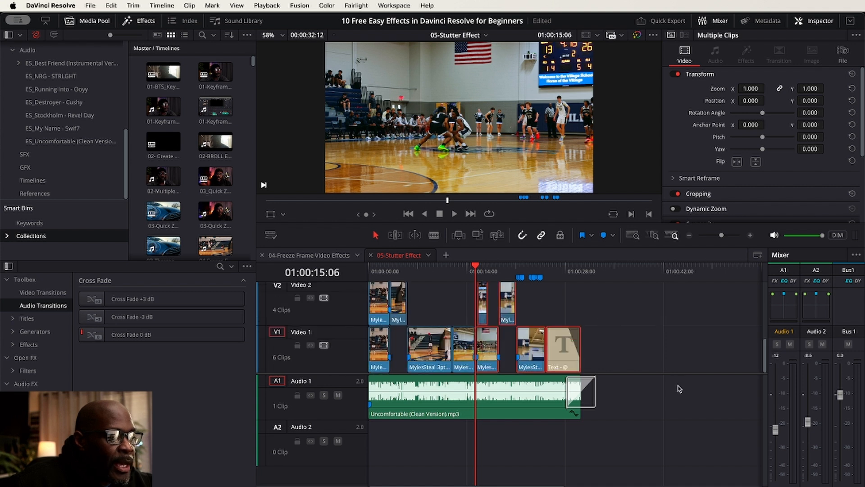
scroll(675, 383, up, 2)
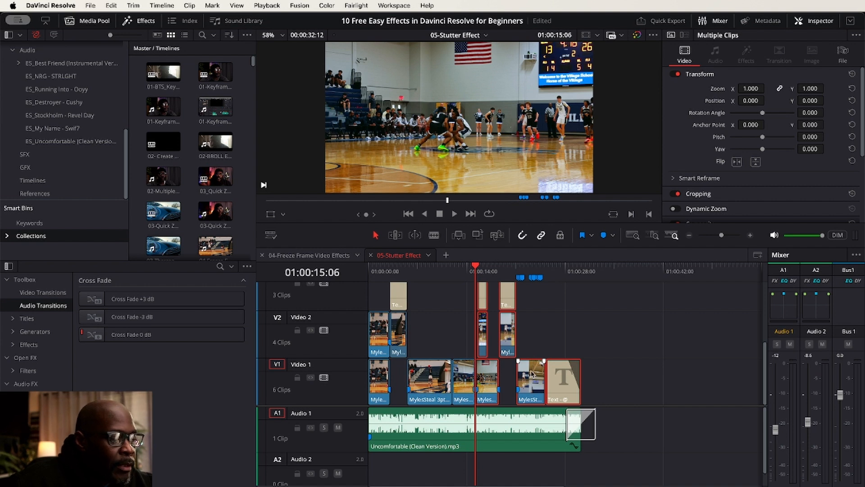
Split the Video 1 clip again at 01:00:15:00, six frames before the first cut.
key(super+equal)
key(super+equal)
key(super+equal)
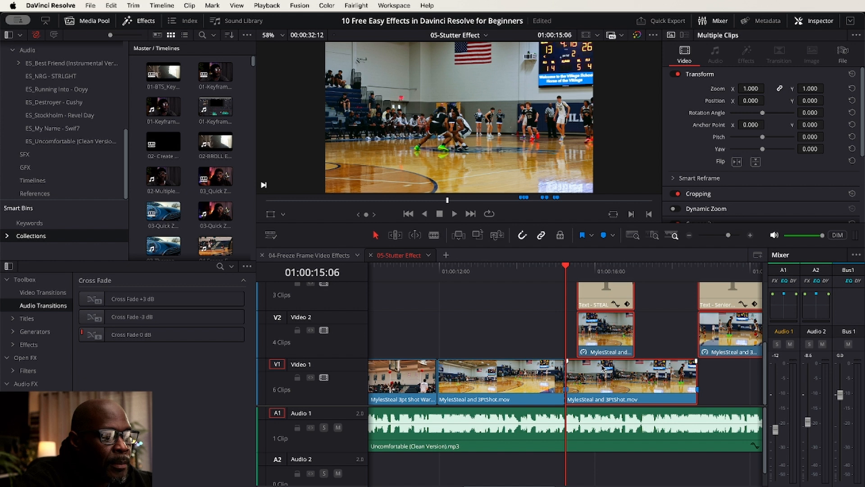
key(Left)
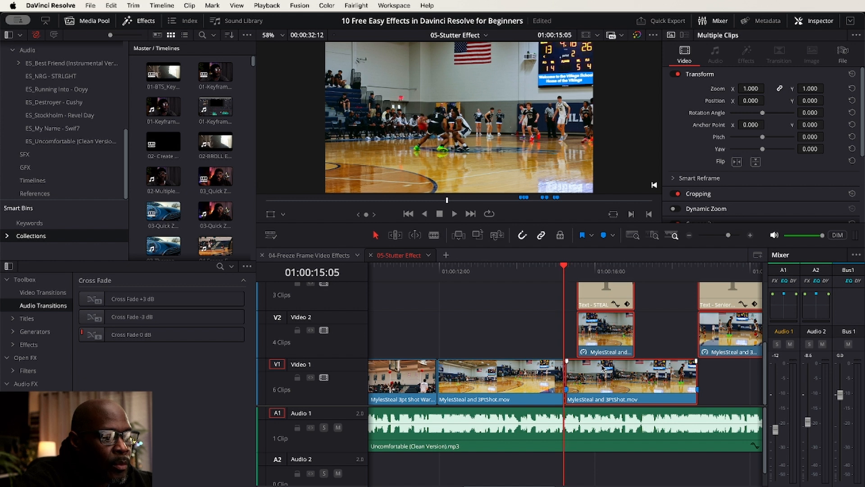
key(Left)
key(Left)
key(Left)
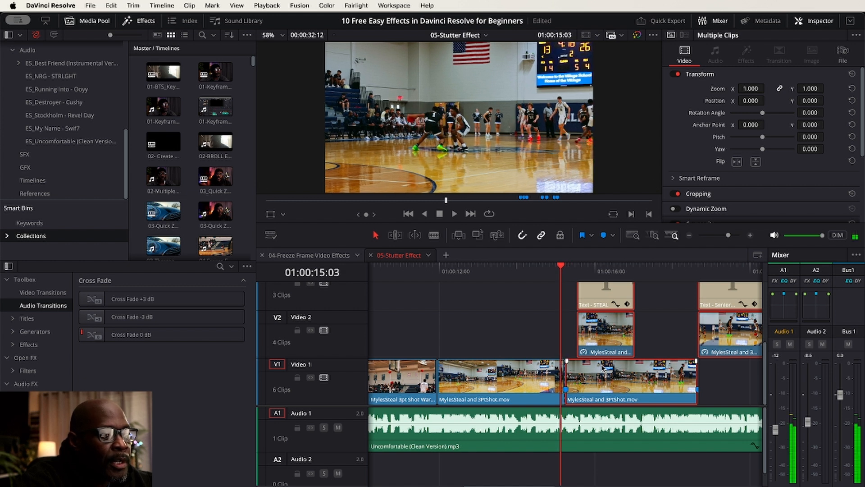
key(Left)
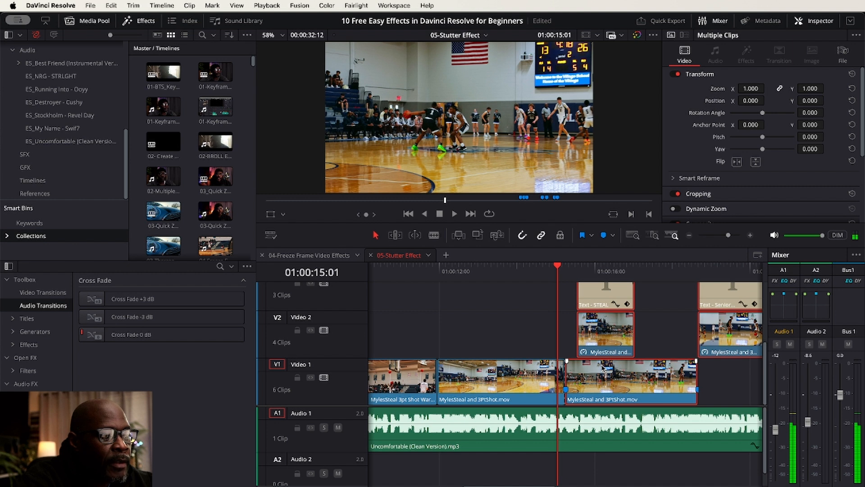
key(Left)
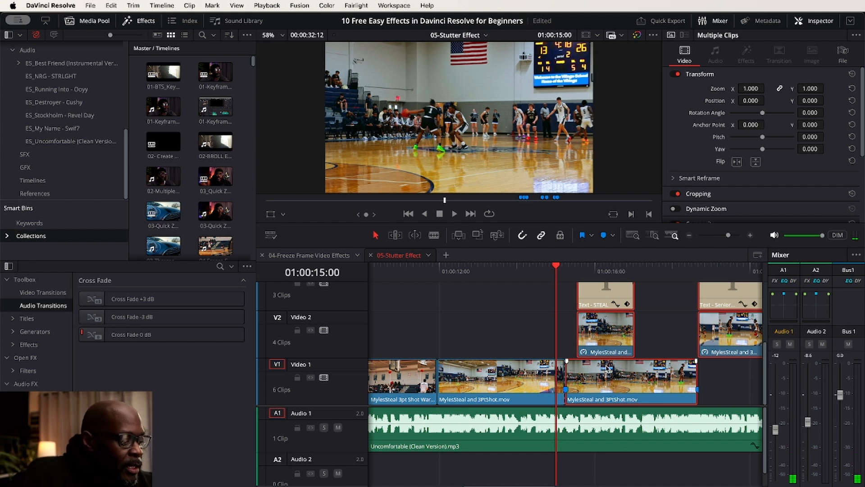
click(498, 377)
click(434, 235)
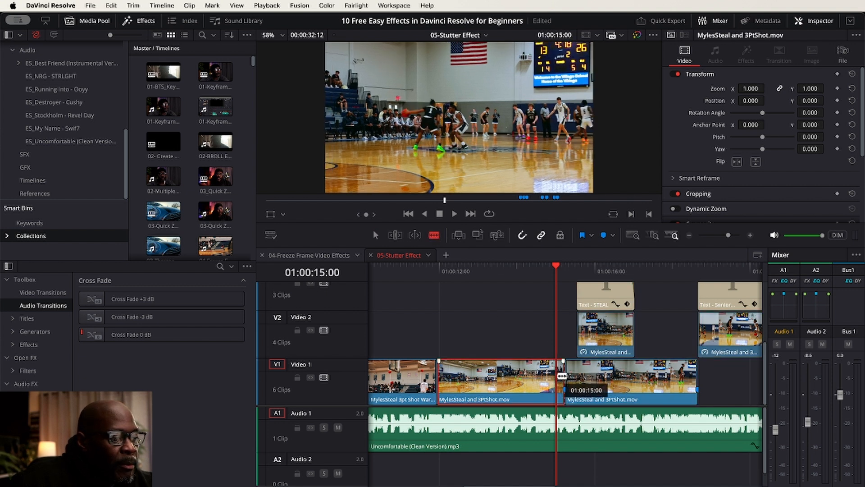
click(560, 375)
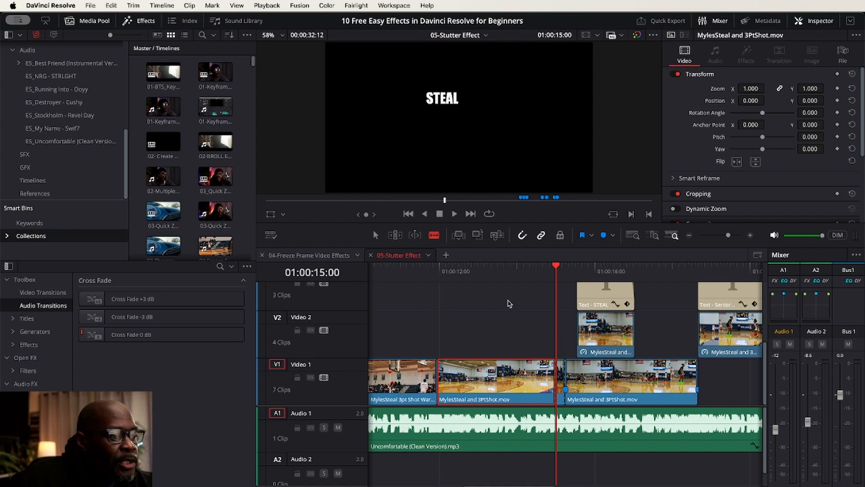
key(a)
Shift all video and title clips after the short six-frame piece about 5.5 seconds later, leaving a gap behind that piece.
click(508, 308)
click(508, 308)
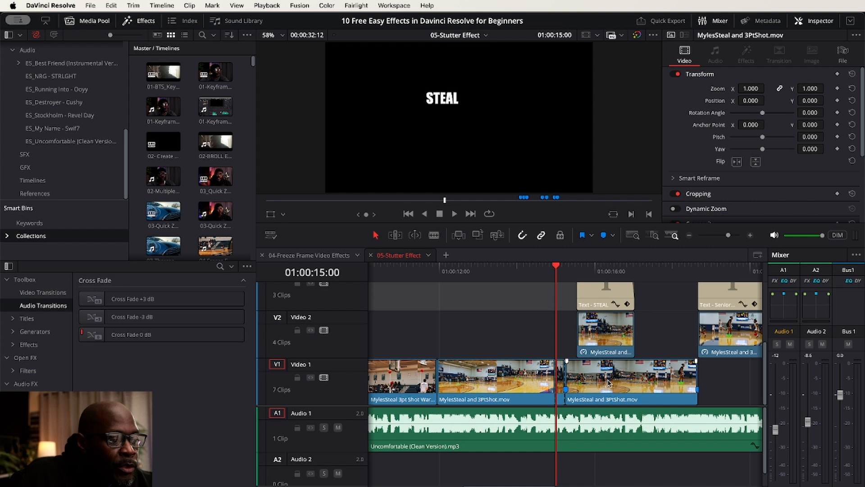
scroll(608, 382, down, 5)
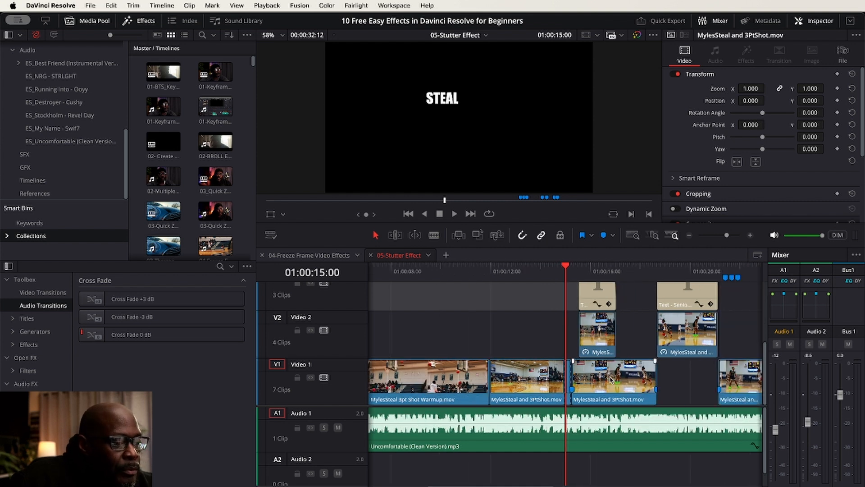
drag(747, 390, 546, 288)
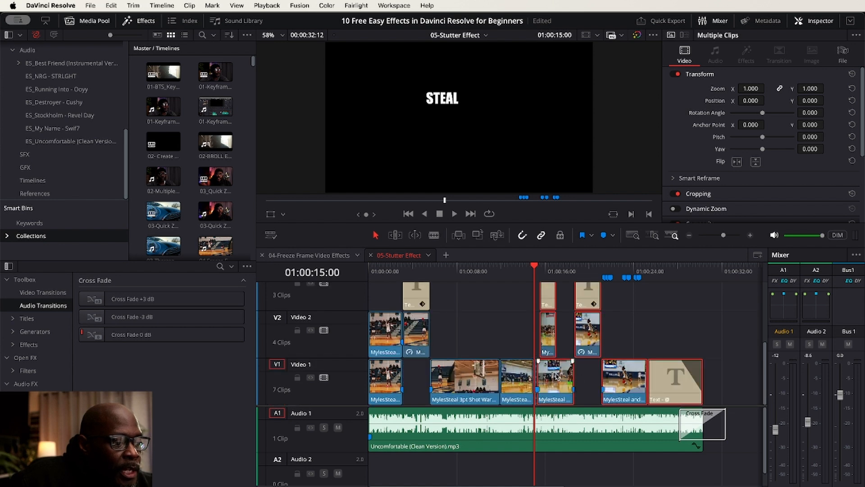
drag(556, 376, 614, 376)
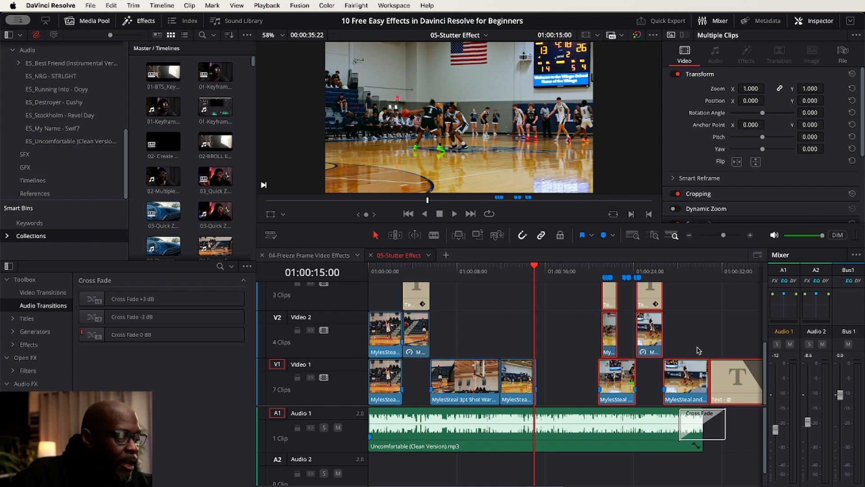
Move the six-frame piece straight up to Video 2 and place a duplicate of it directly after the original.
key(super+equal)
key(super+equal)
key(super+equal)
key(super+equal)
key(super+equal)
key(super+equal)
key(super+equal)
click(574, 372)
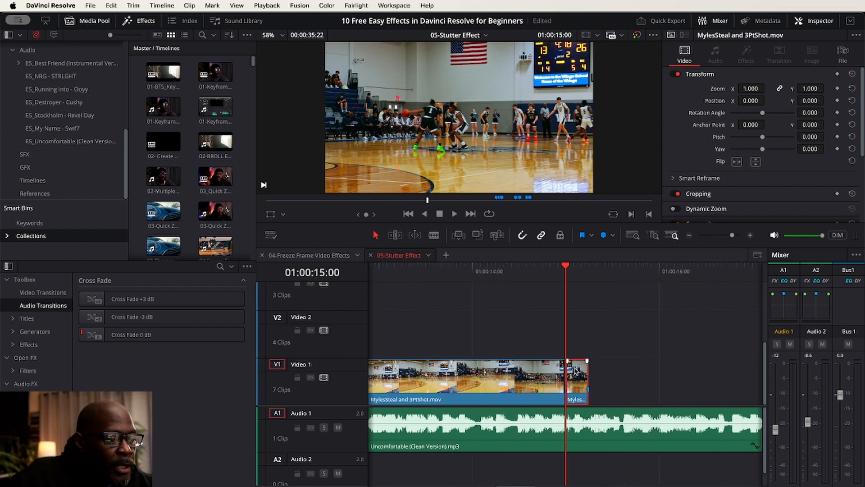
drag(576, 366, 585, 331)
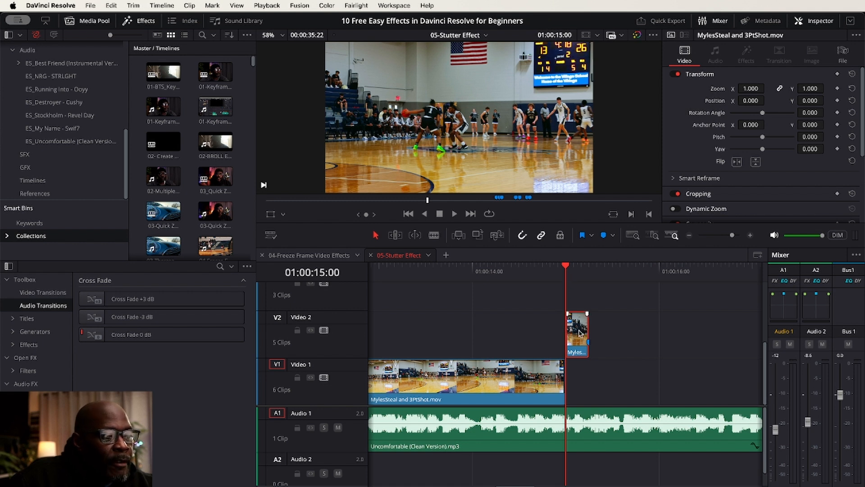
drag(579, 331, 601, 331)
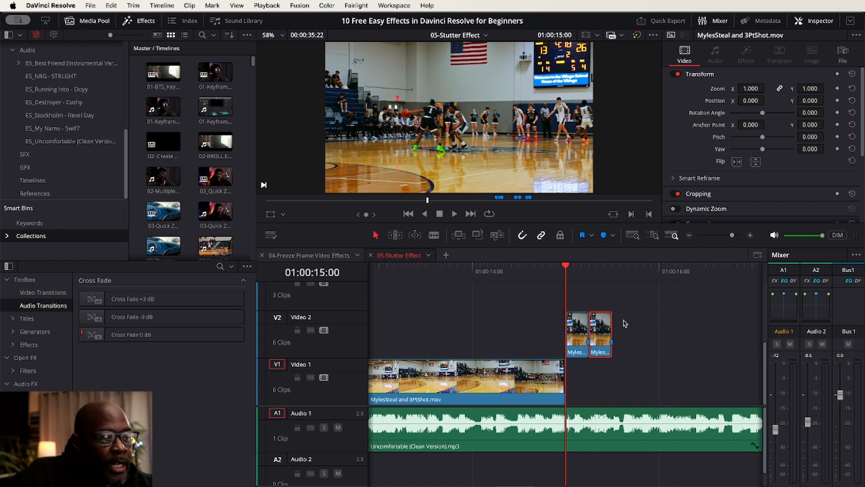
Reverse the speed of the duplicated six-frame piece on Video 2.
right_click(602, 323)
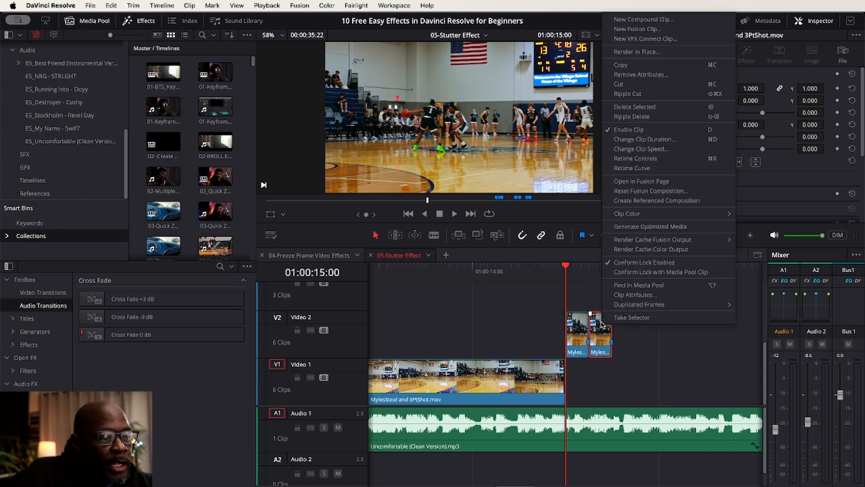
click(662, 155)
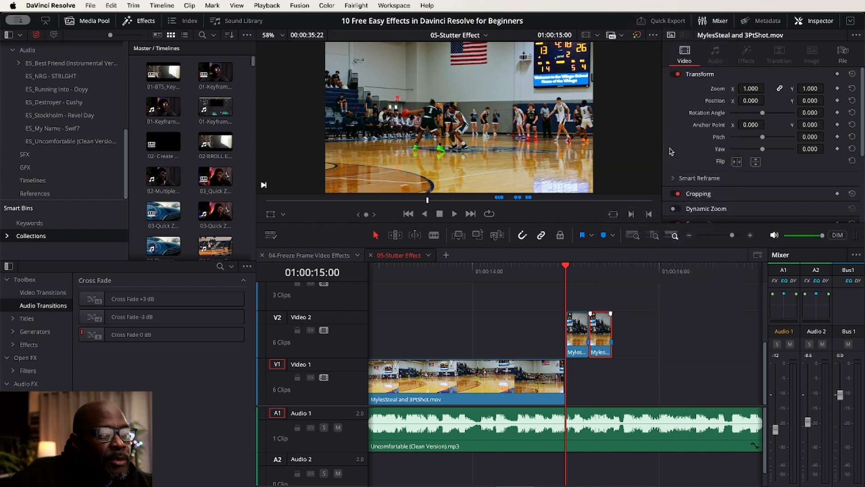
right_click(602, 325)
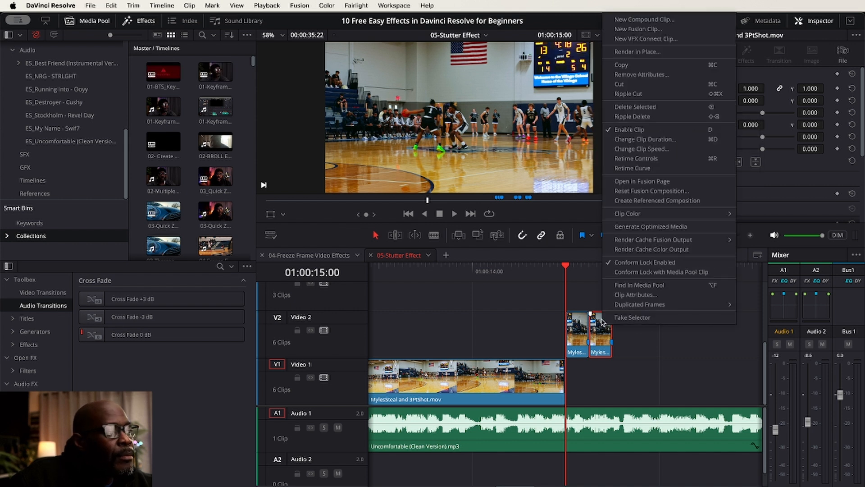
click(652, 149)
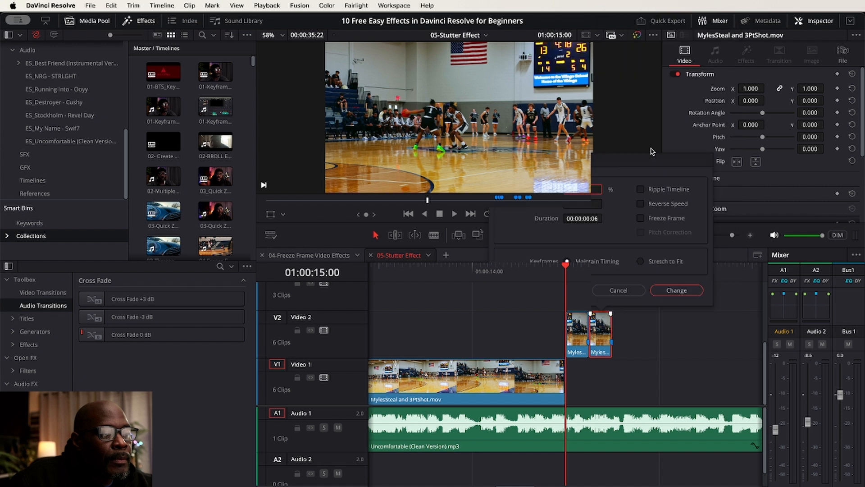
click(640, 204)
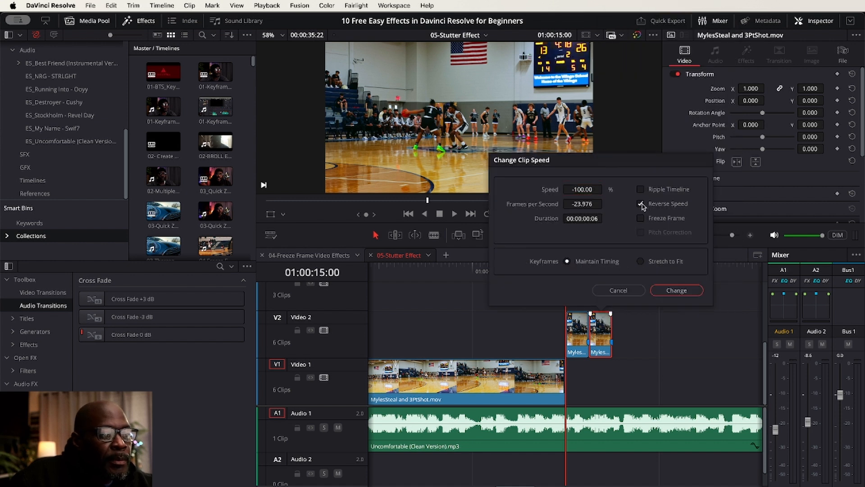
click(676, 290)
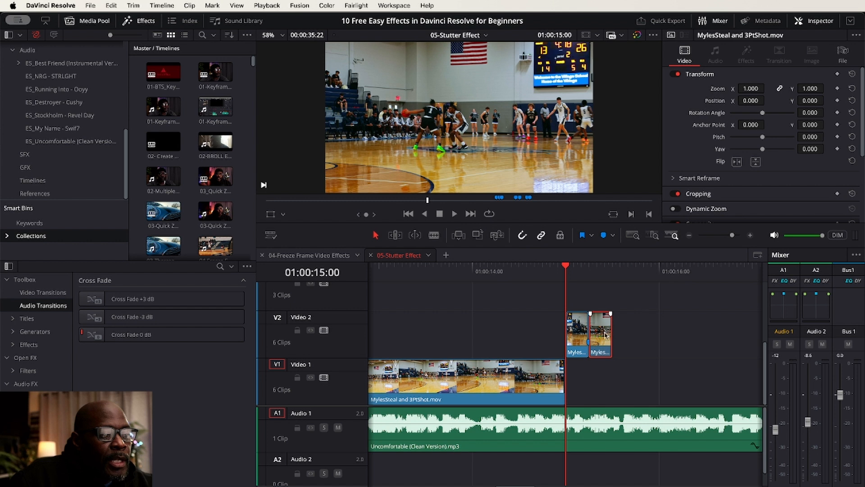
Place another copy of the original forward six-frame piece on Video 2, directly after the reversed piece.
click(583, 335)
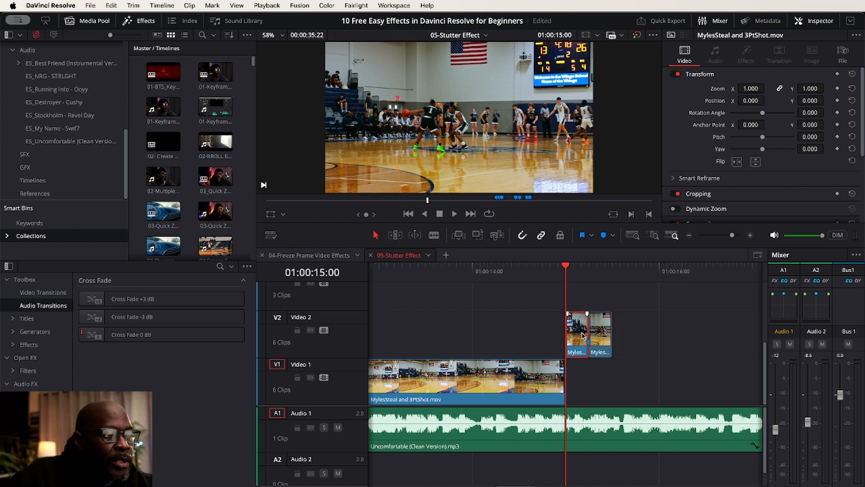
drag(581, 336, 627, 334)
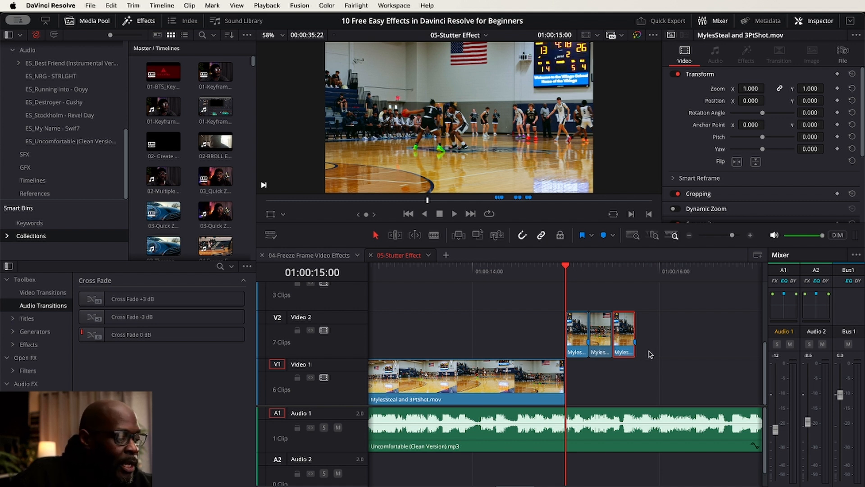
Place a copy of the next MylesSteal and 3PtShot clip on Video 1 so that it starts where the third six-frame piece ends.
scroll(647, 355, down, 5)
scroll(642, 356, down, 4)
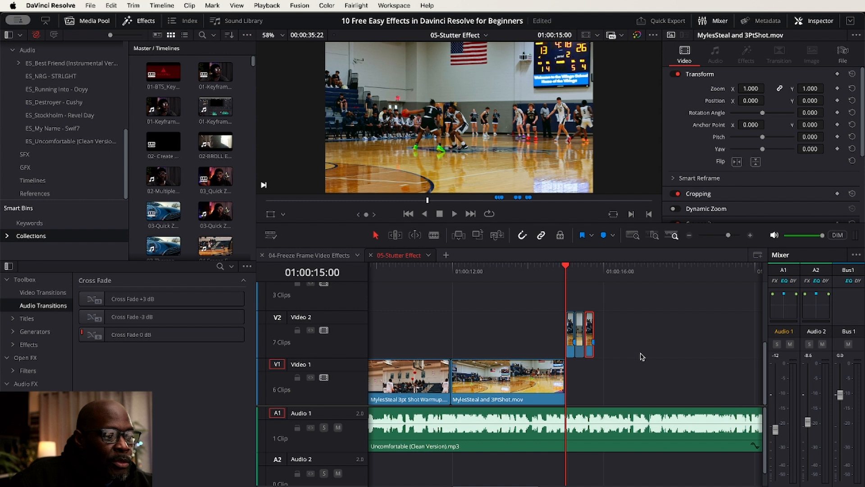
click(759, 375)
drag(758, 375, 555, 376)
Play the three-piece stutter repeatedly, starting shortly before the first six-frame piece.
click(488, 267)
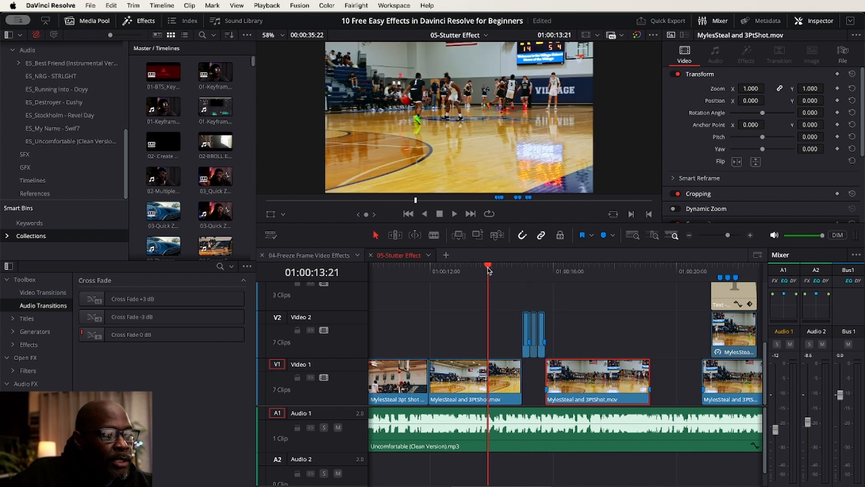
key(space)
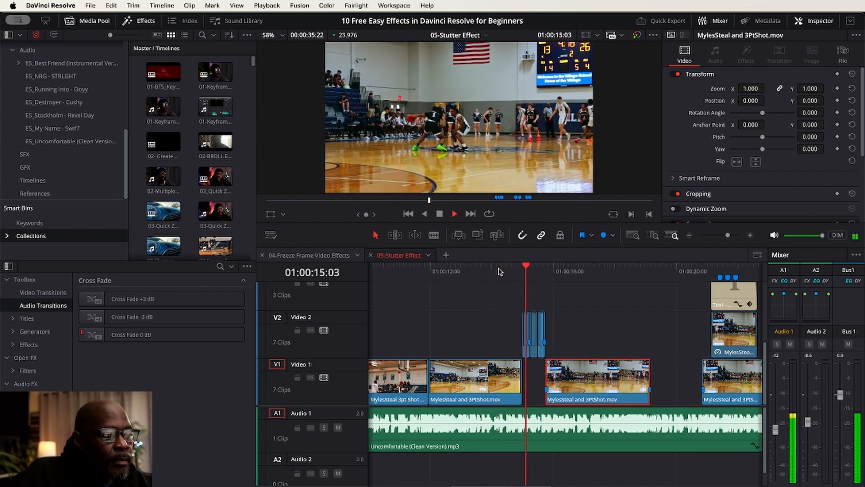
key(space)
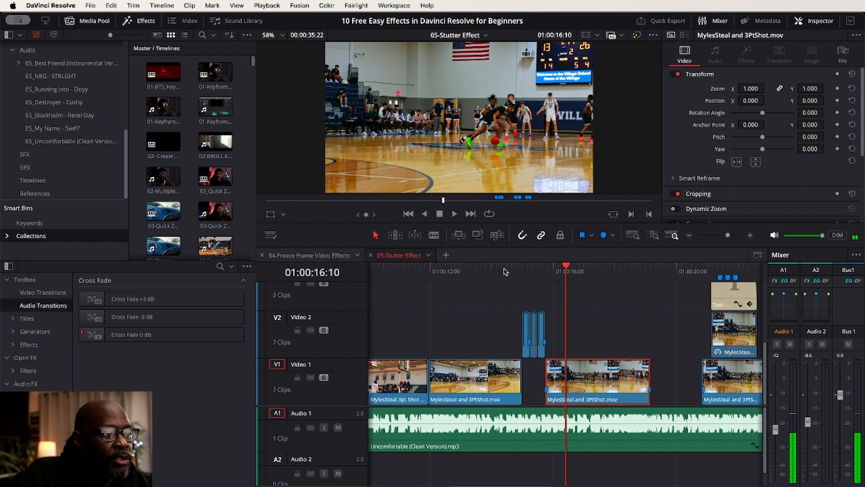
click(504, 269)
key(space)
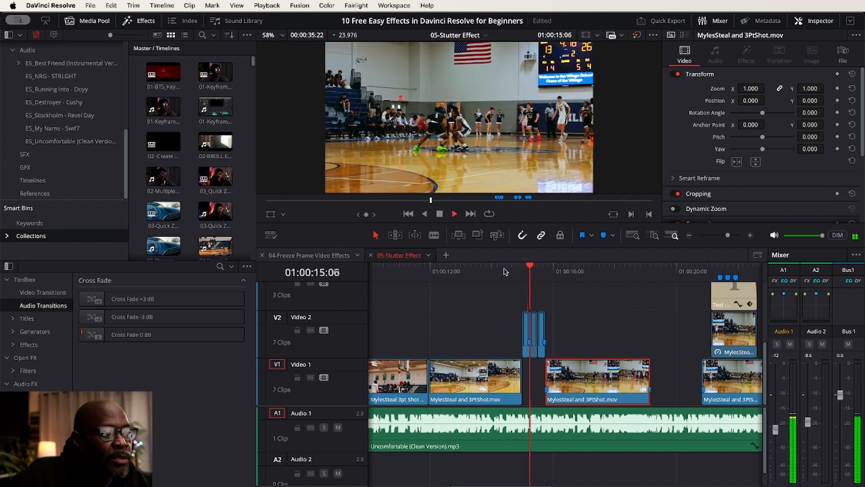
click(504, 271)
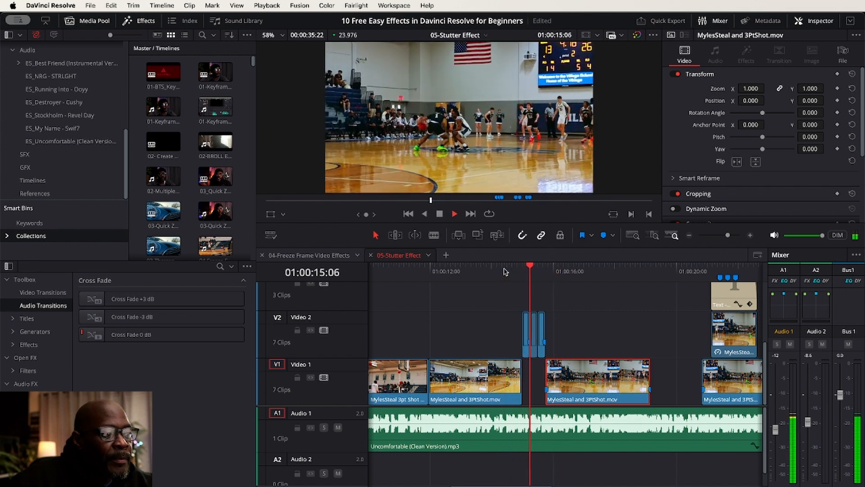
key(space)
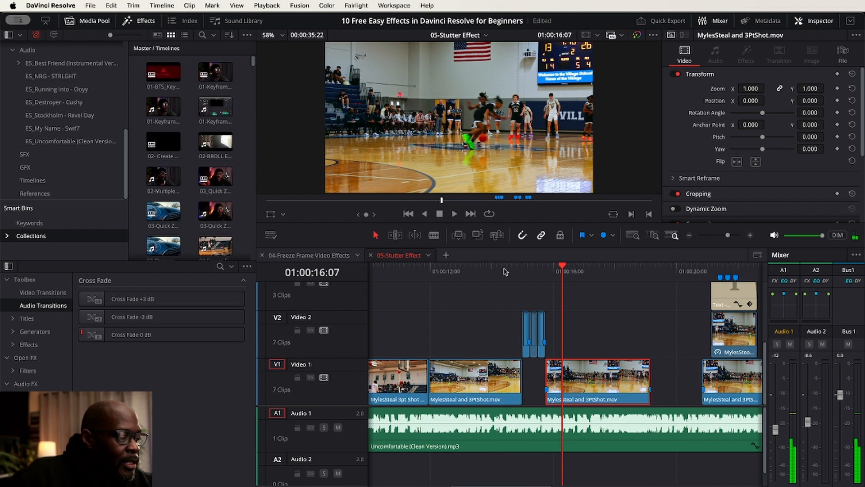
click(504, 271)
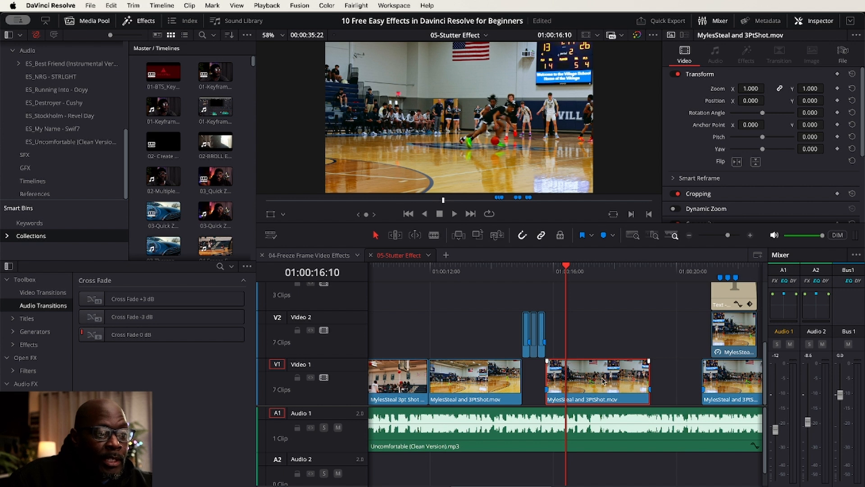
Extend the stutter with copies of the reversed and third pieces on Video 2, and realign the copied Video 1 clip directly after them.
drag(604, 380, 645, 380)
drag(557, 295, 507, 333)
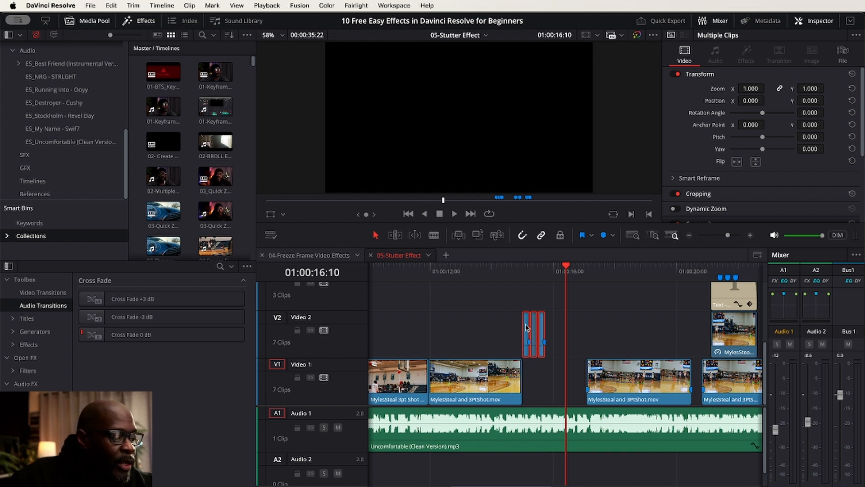
click(526, 328)
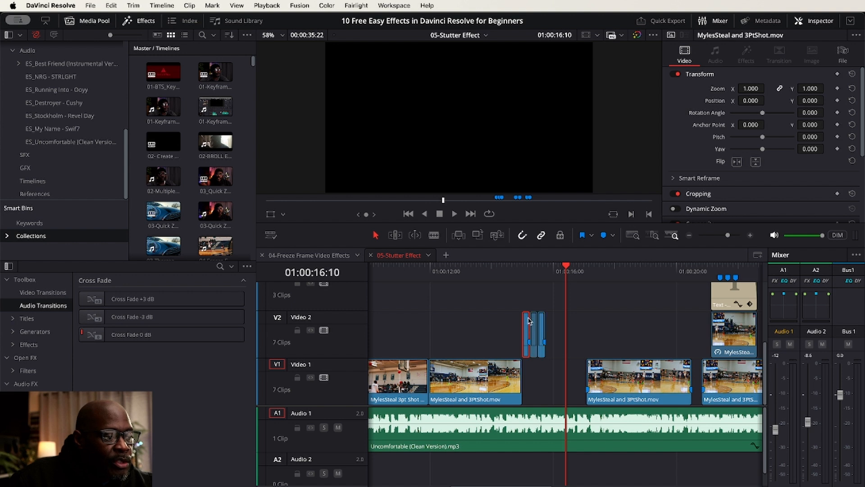
click(536, 304)
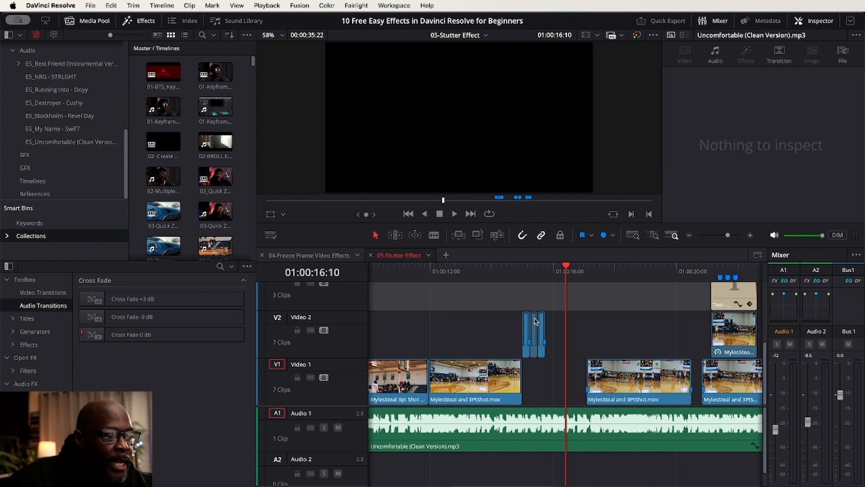
click(534, 320)
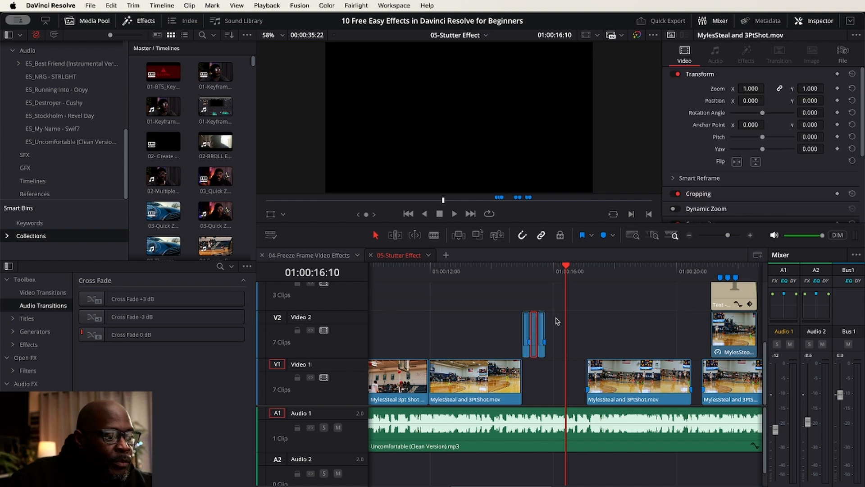
super+click(540, 347)
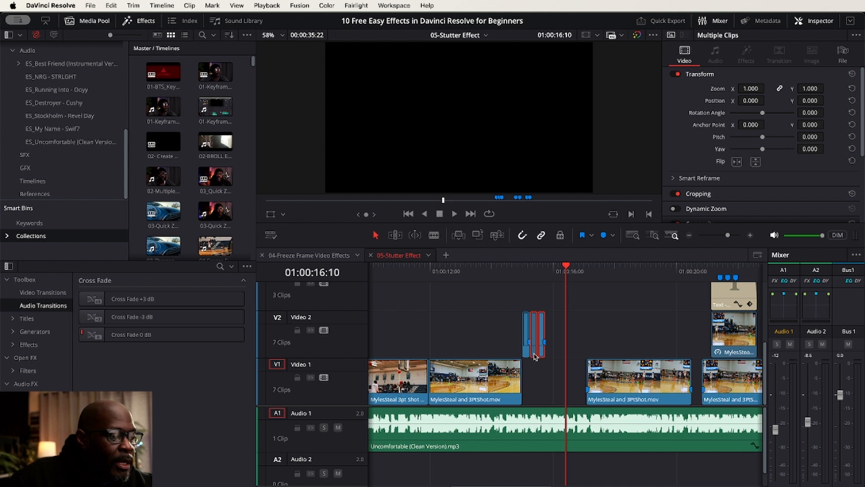
drag(535, 356, 553, 356)
drag(627, 379, 601, 378)
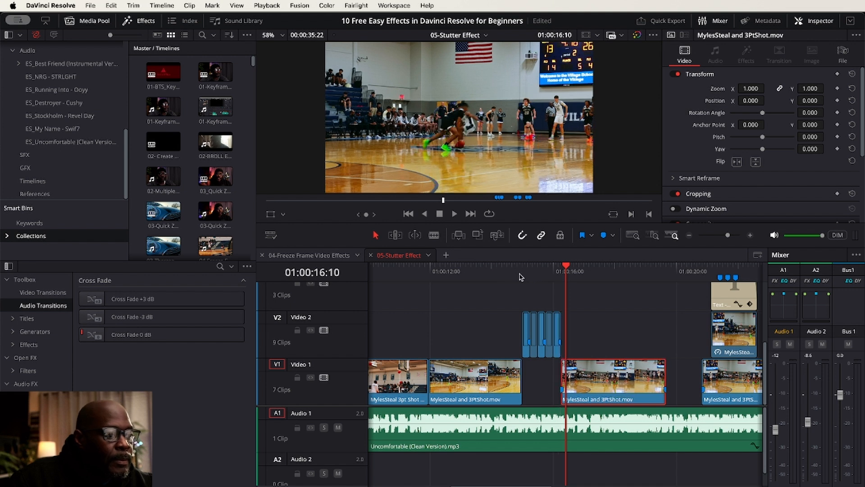
Play the extended five-piece stutter repeatedly from just before its first piece.
click(507, 269)
key(space)
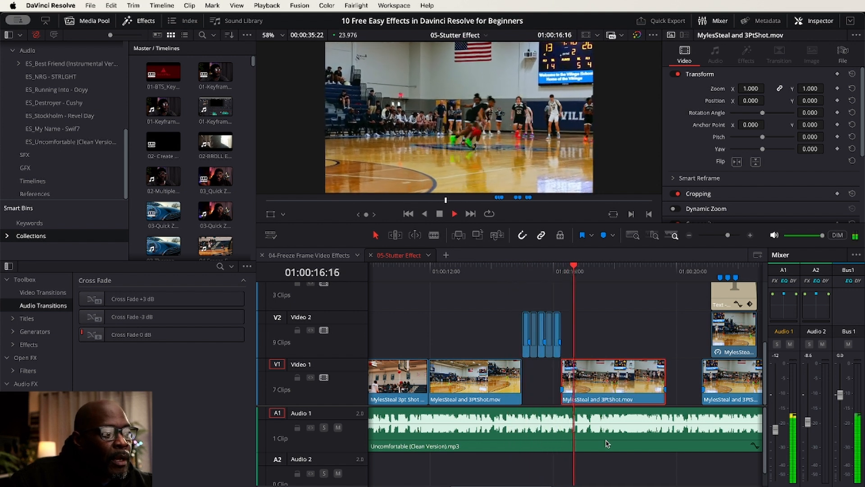
click(508, 270)
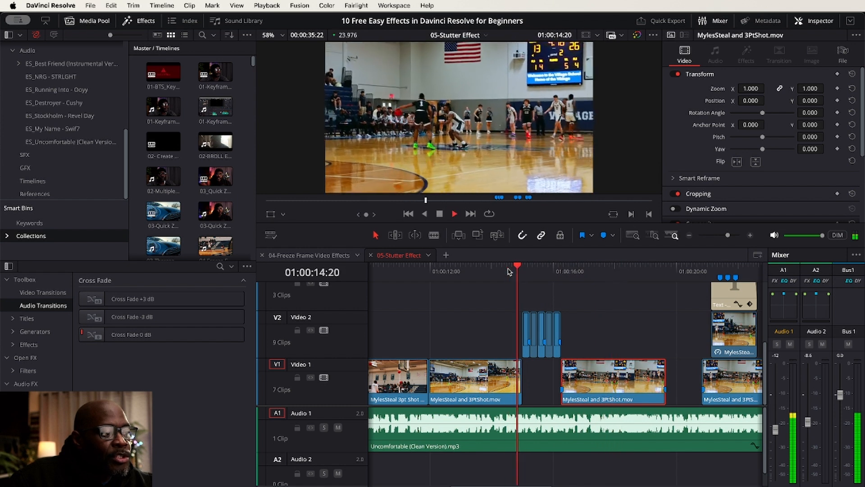
key(space)
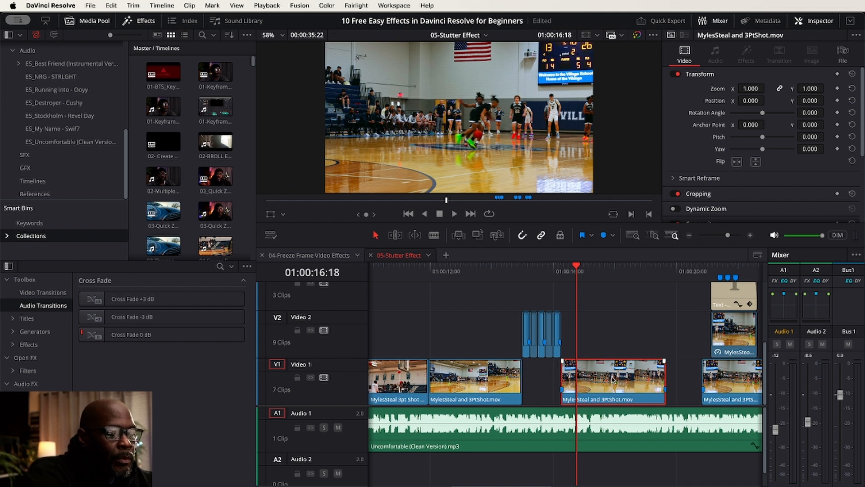
Delete the copied Video 1 clip after the stutter and the last two six-frame pieces on Video 2.
key(BackSpace)
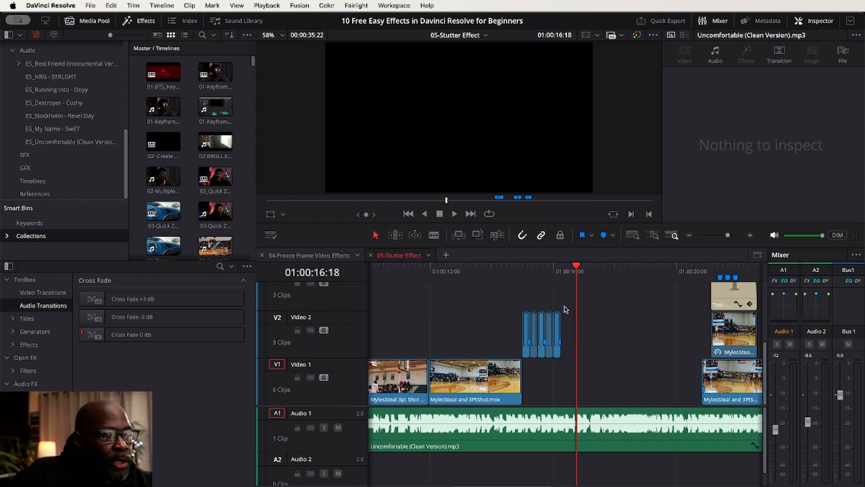
drag(568, 305, 545, 352)
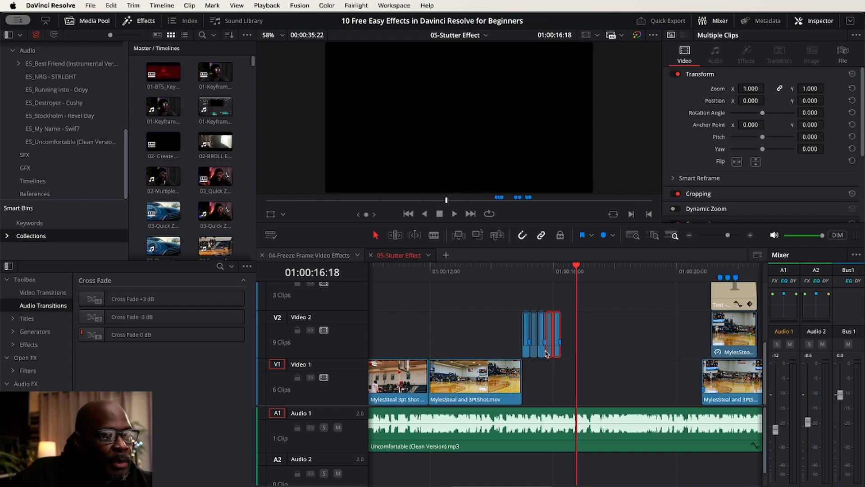
key(Delete)
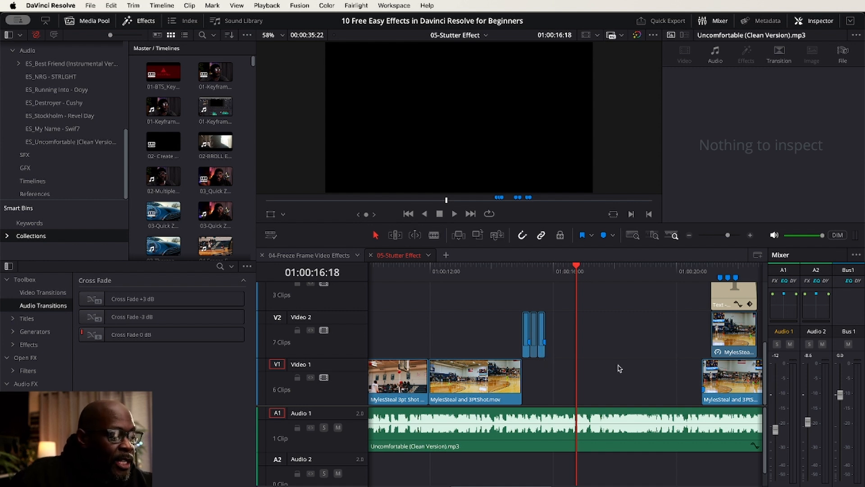
Shift all video and title clips after the gap about 5 seconds earlier so they start directly after the three six-frame pieces.
scroll(620, 368, down, 8)
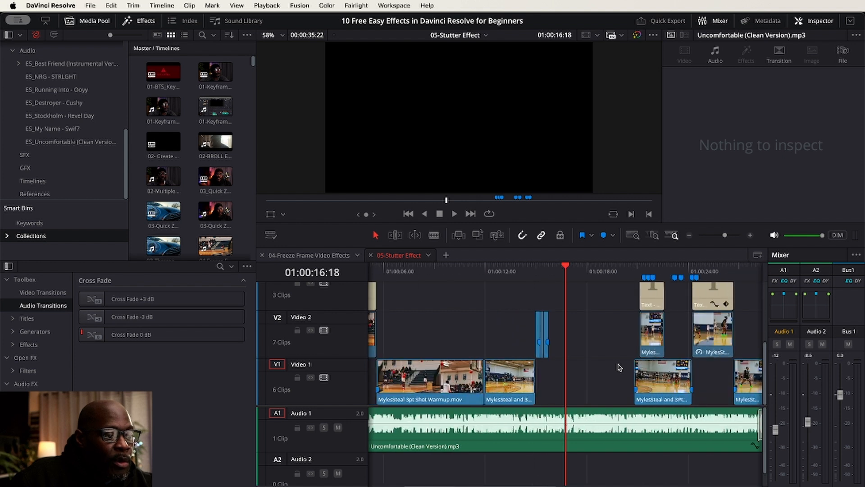
scroll(633, 336, down, 4)
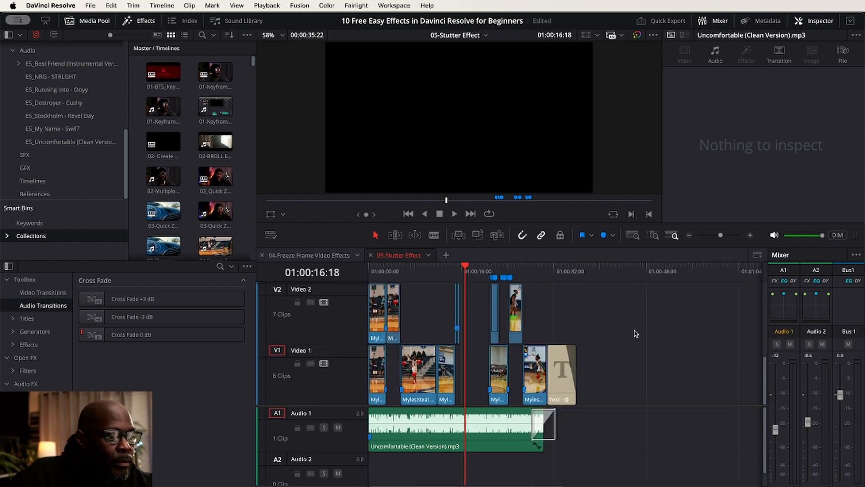
scroll(635, 334, down, 2)
drag(646, 296, 483, 400)
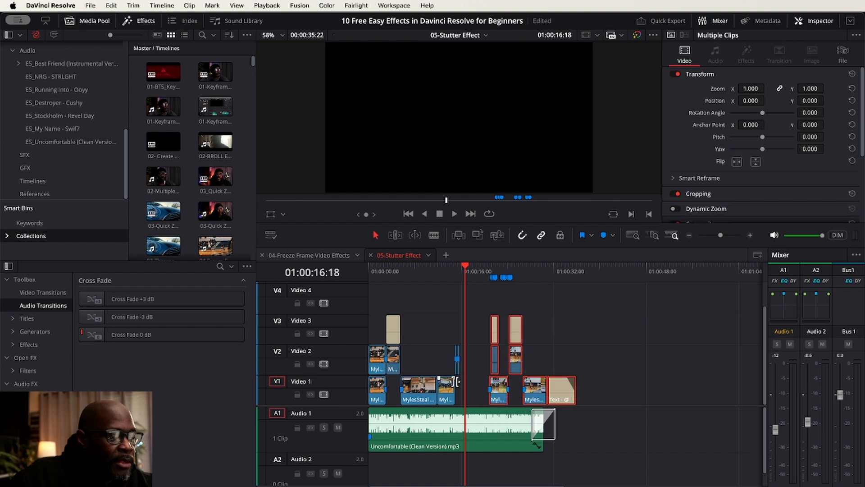
scroll(452, 381, up, 5)
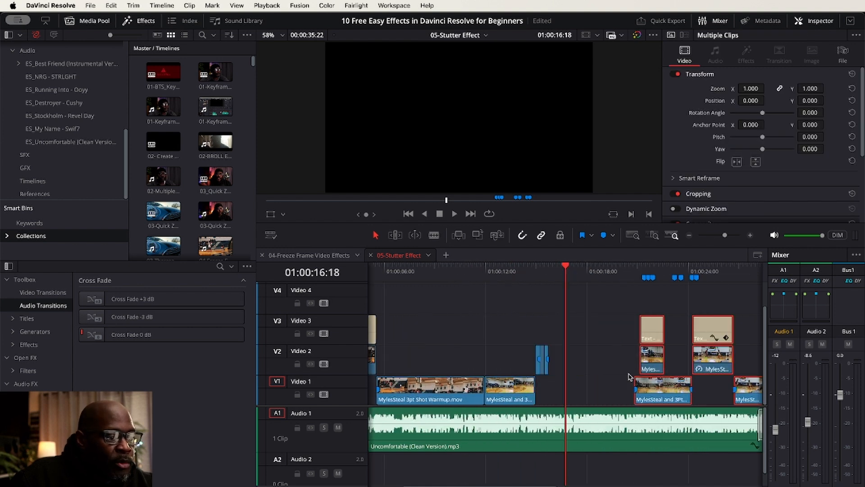
drag(658, 387, 578, 390)
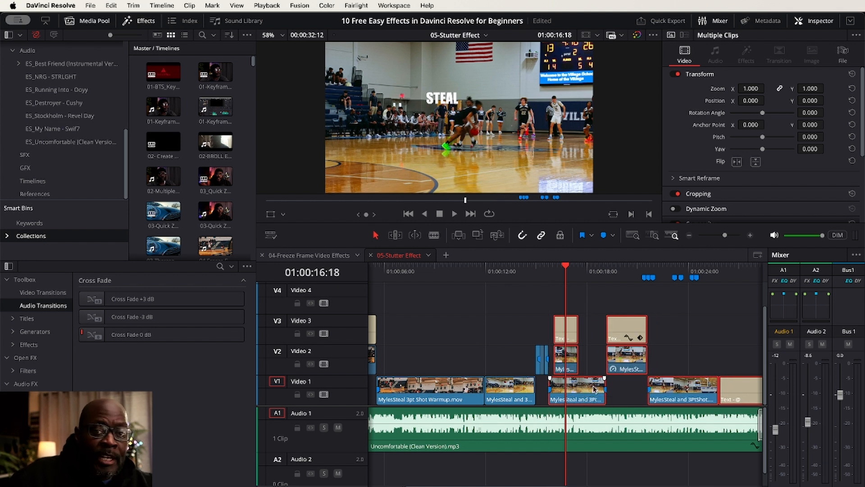
Shorten the cross fade at the end of the Audio 1 music clip to 2.9 seconds (70 frames).
scroll(723, 331, right, 5)
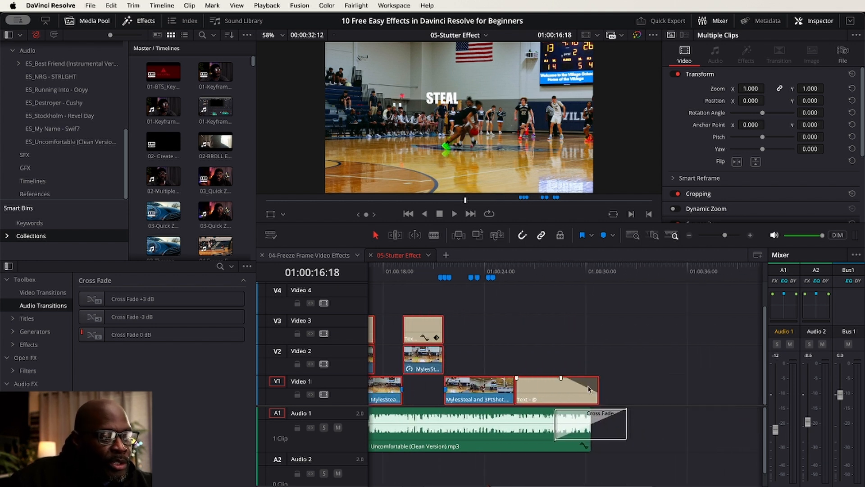
click(586, 427)
drag(586, 426, 615, 421)
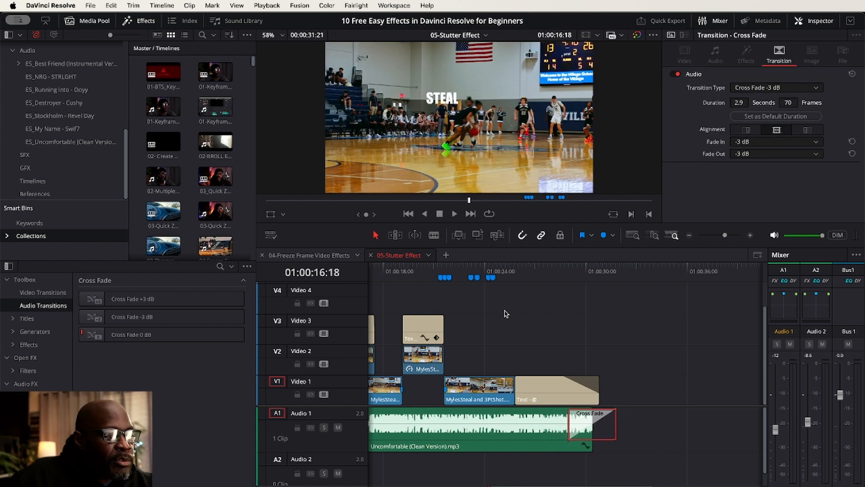
Enlarge the timeline viewer and play the edit from 01:00:14:03 through the three-piece stutter and the STEAL title.
scroll(505, 313, left, 5)
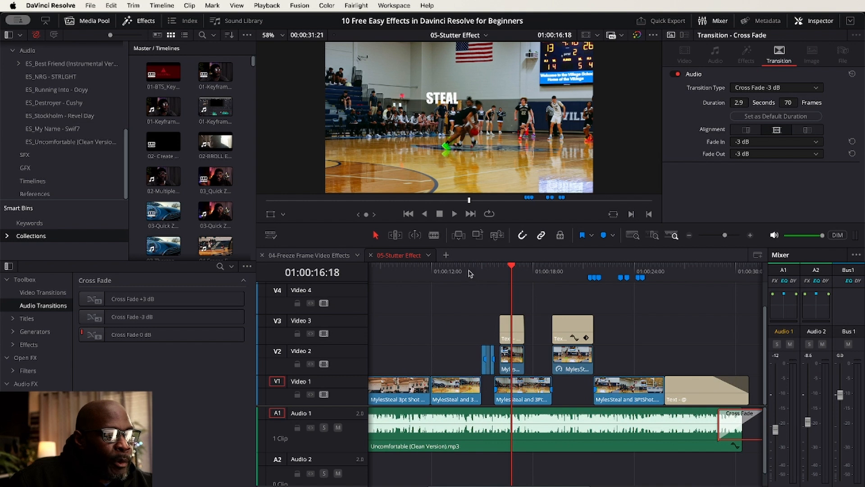
click(467, 271)
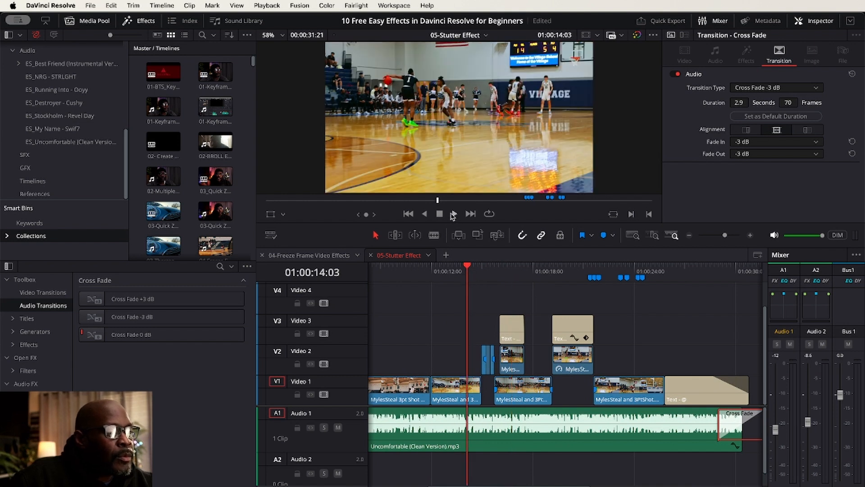
drag(452, 224, 451, 301)
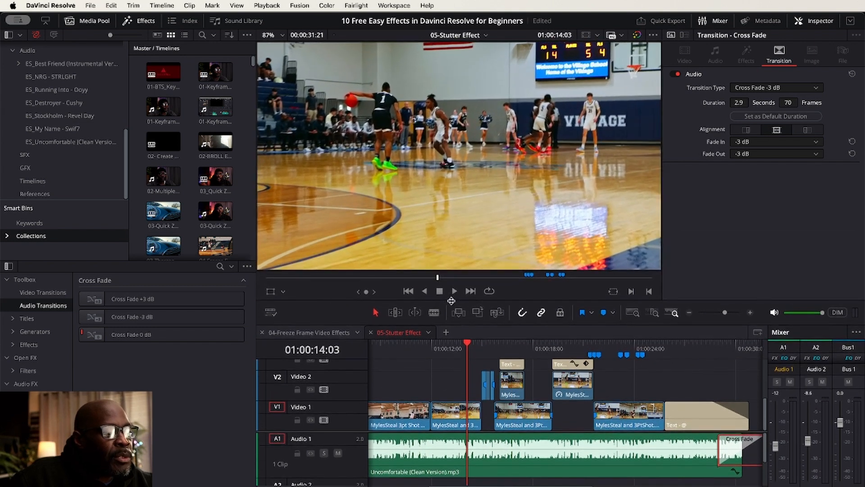
key(space)
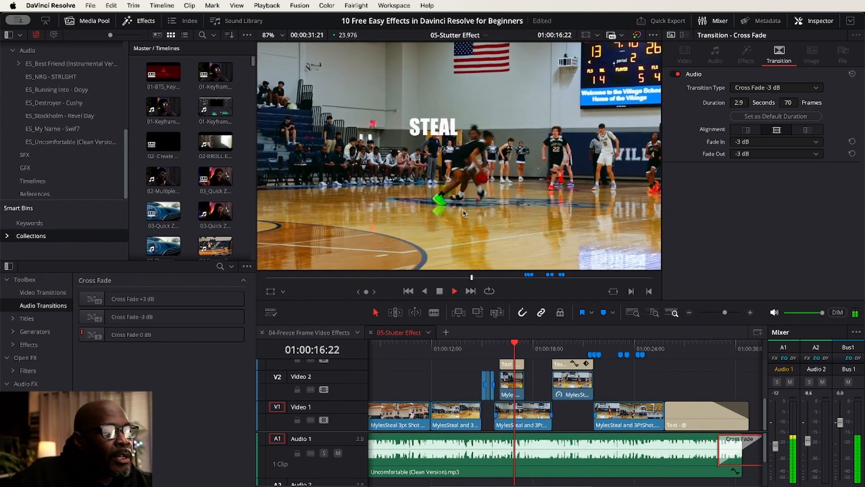
key(space)
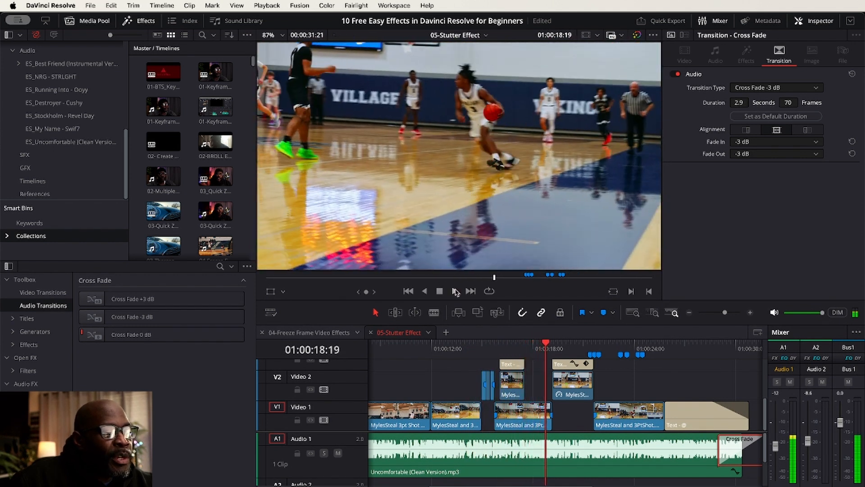
Replay the stutter from 01:00:14:10, then return the playhead to 01:00:14:04, just before the stutter pieces.
click(471, 346)
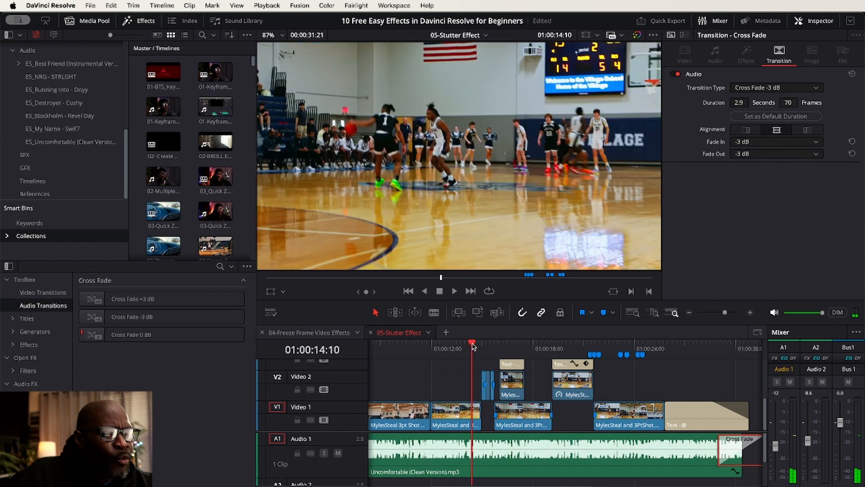
key(space)
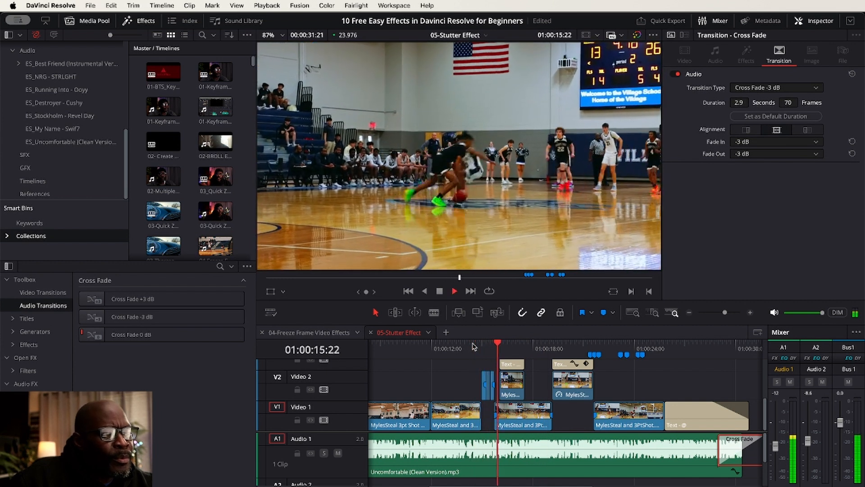
key(space)
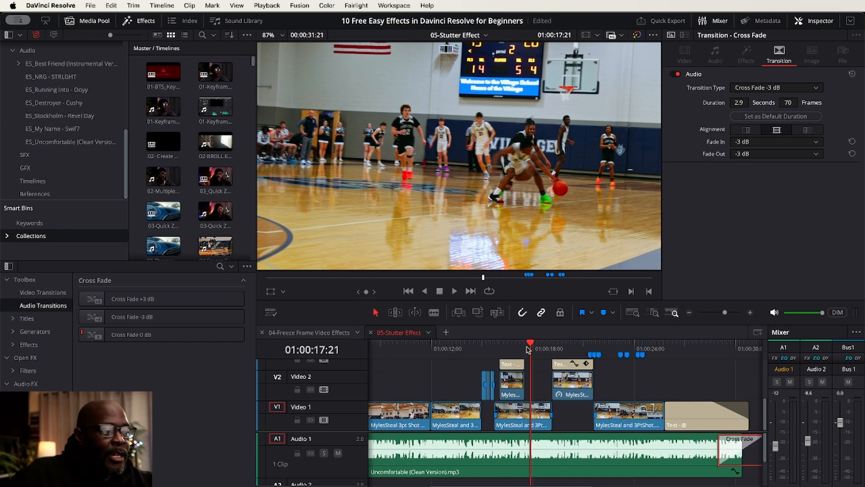
click(468, 346)
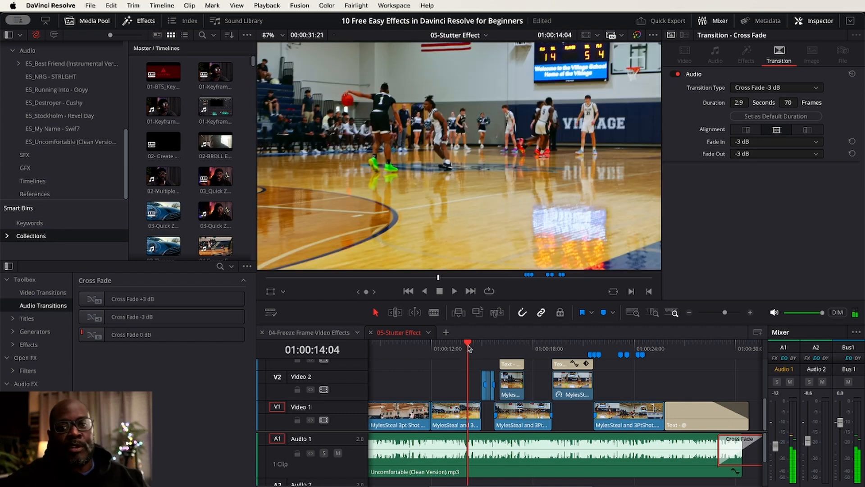